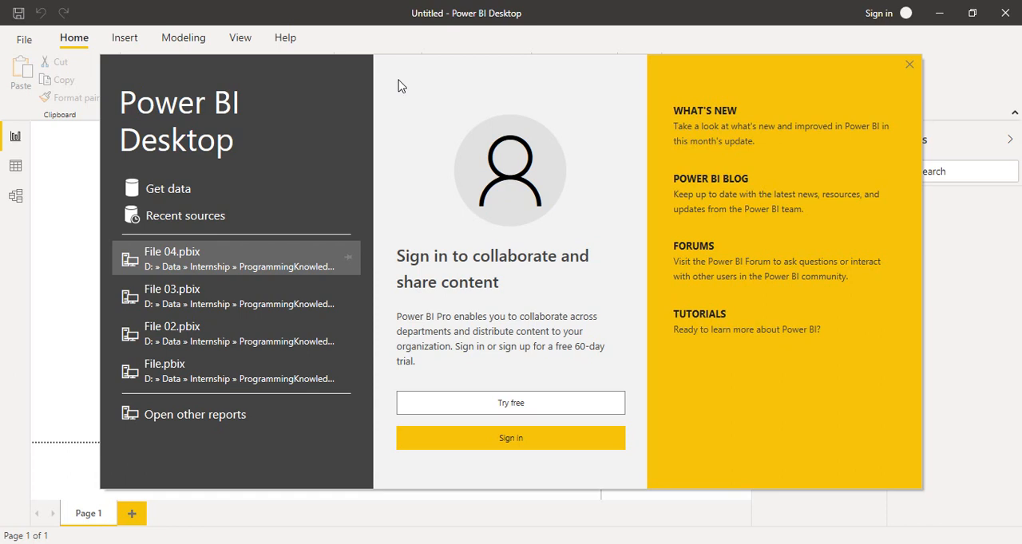
# Dismiss the start screen and switch to the DataSouce_Unclean workbook in Excel
pyautogui.click(908, 65)
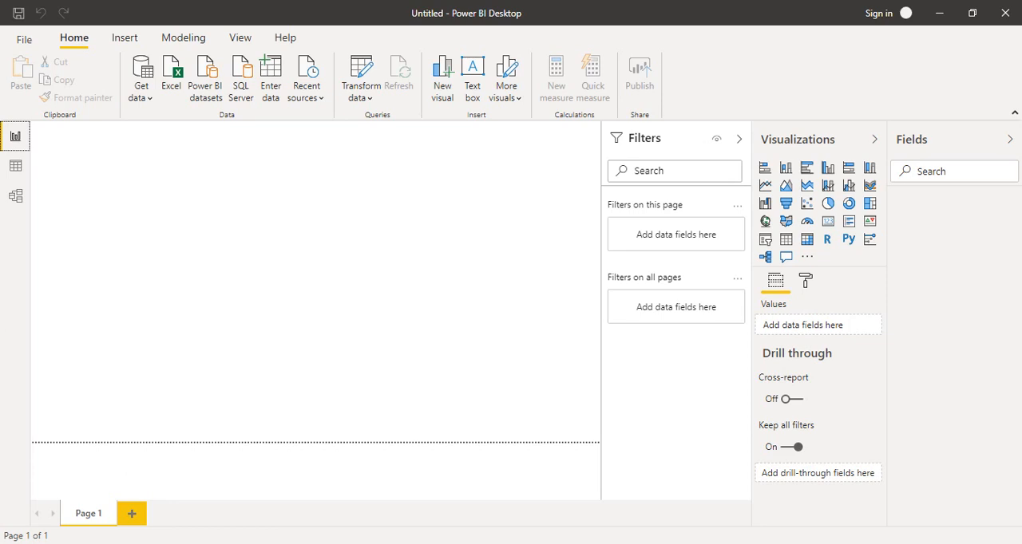
pyautogui.click(863, 543)
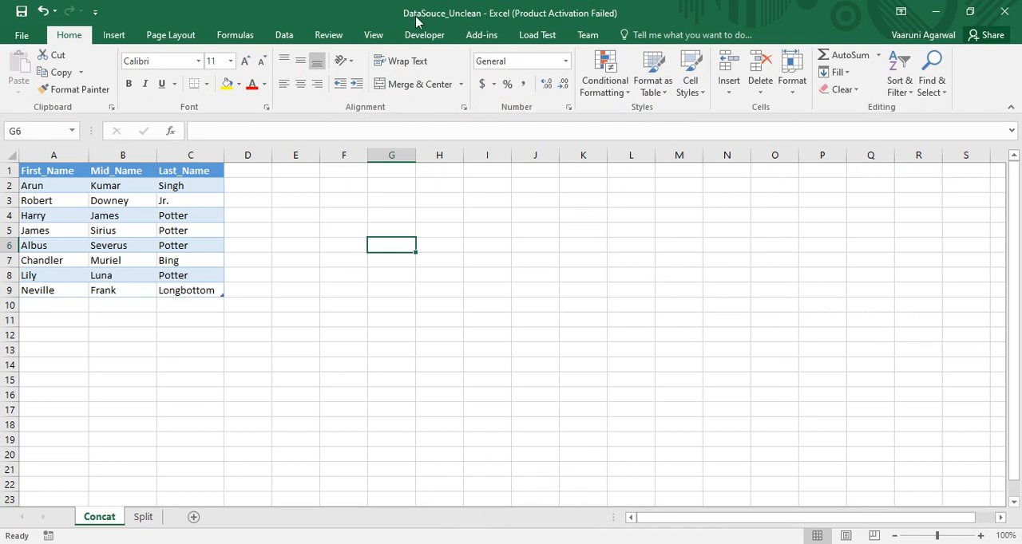
# Examine the name columns on the Concat sheet and the Address and Qty columns on the Split sheet
pyautogui.click(522, 319)
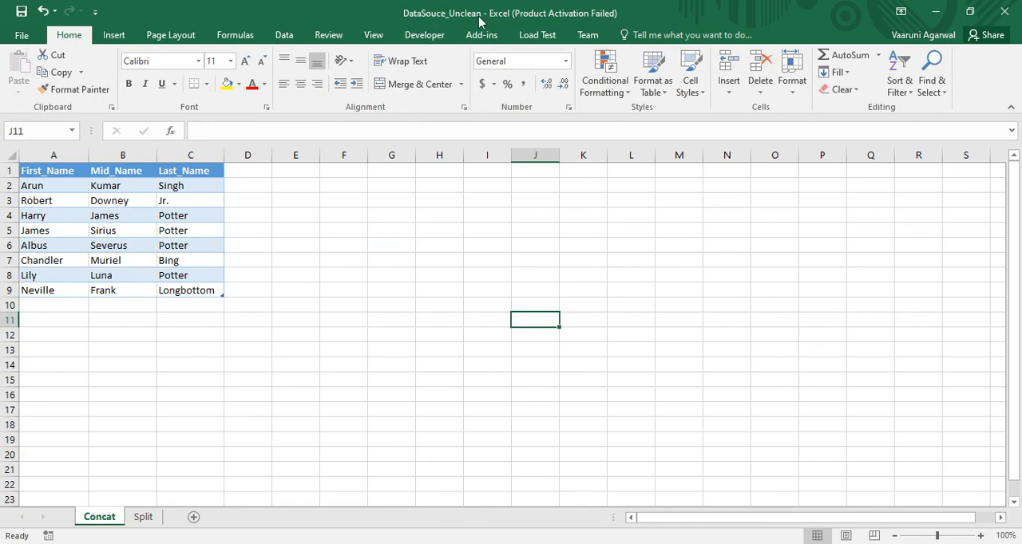
pyautogui.click(466, 407)
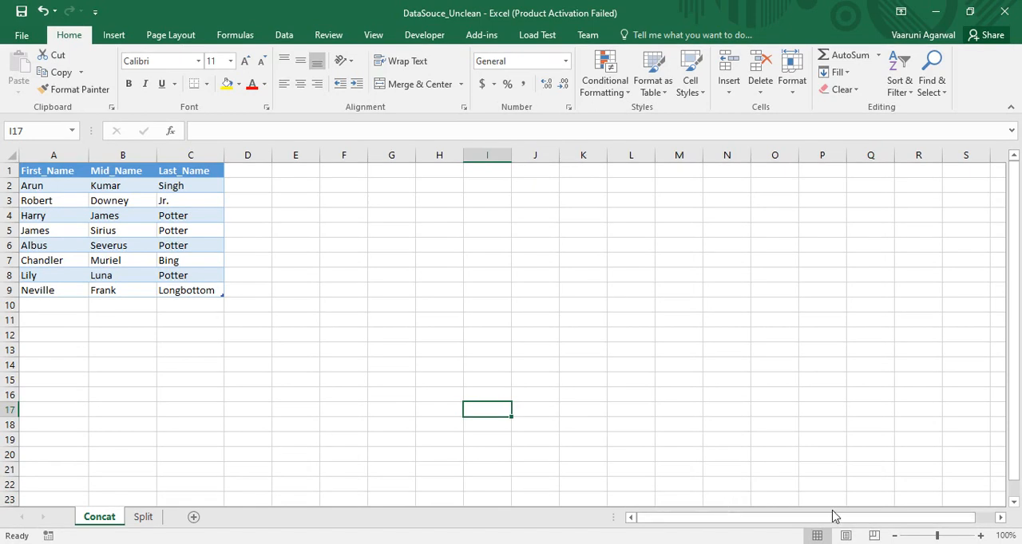
pyautogui.click(863, 543)
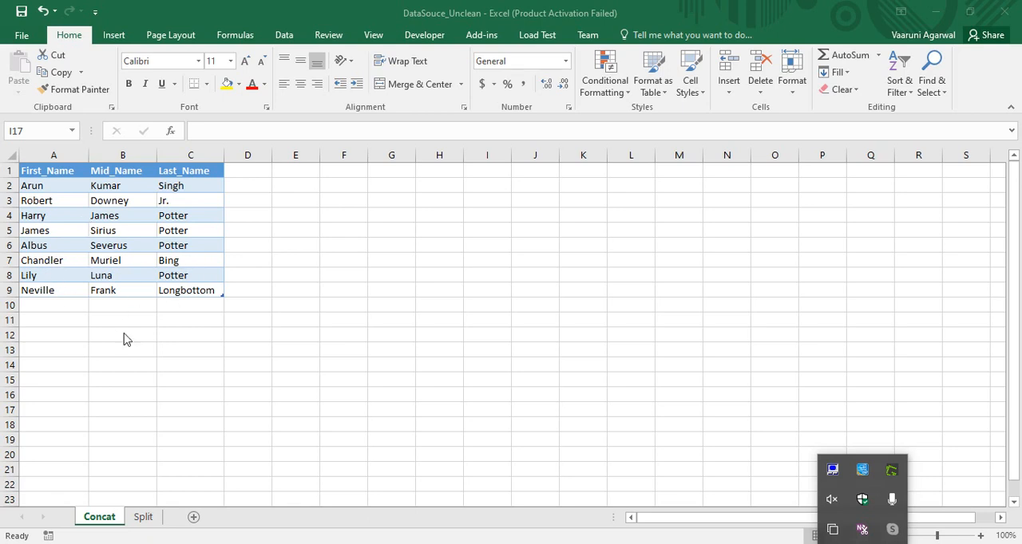
pyautogui.click(152, 517)
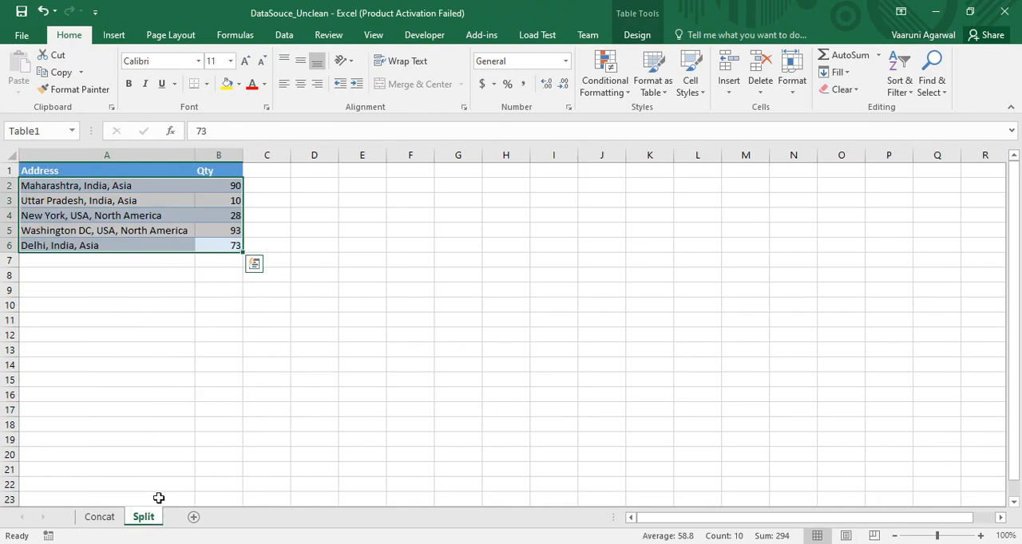
pyautogui.click(200, 365)
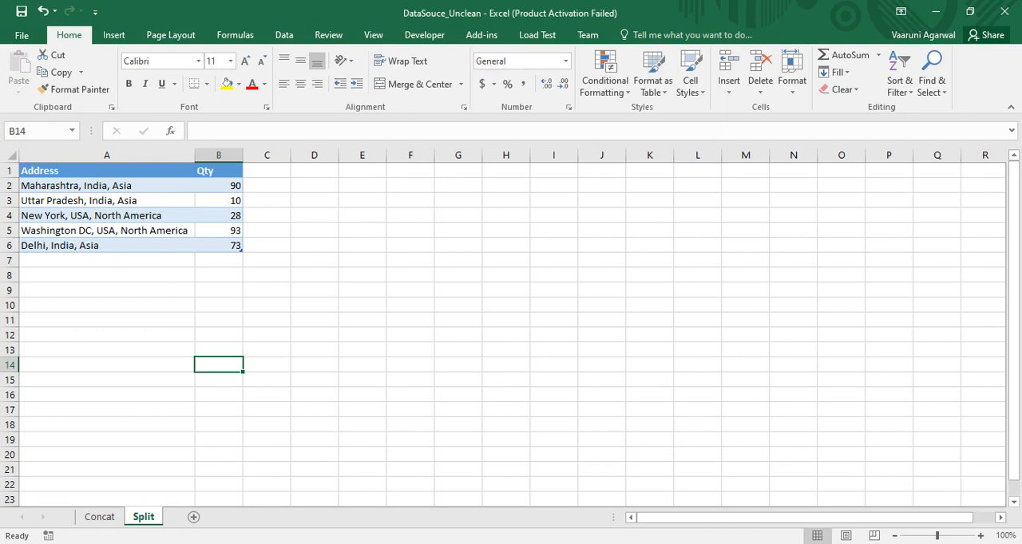
pyautogui.click(862, 543)
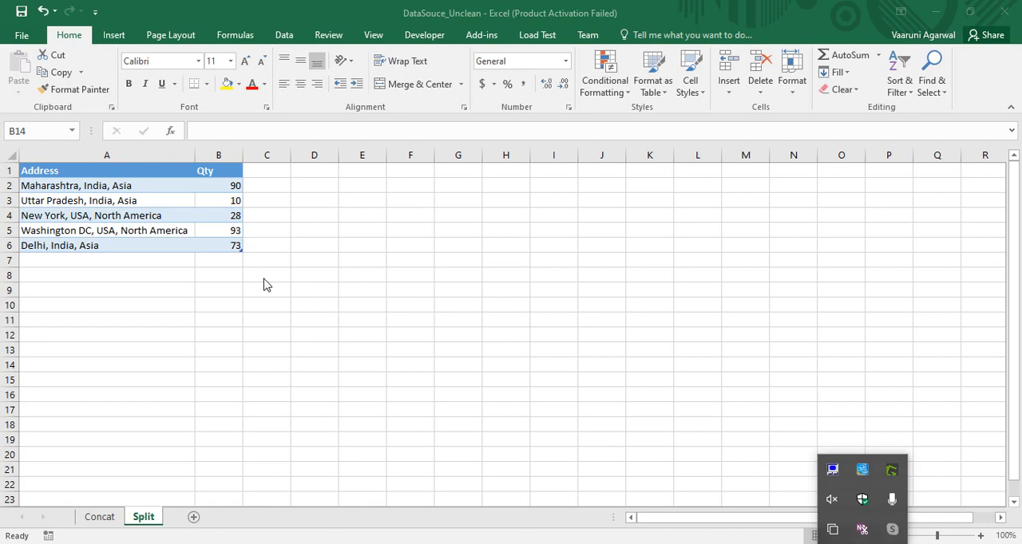
# Switch back to Power BI Desktop and connect to the Excel workbook DataSouce_Unclean as a data source
pyautogui.click(599, 543)
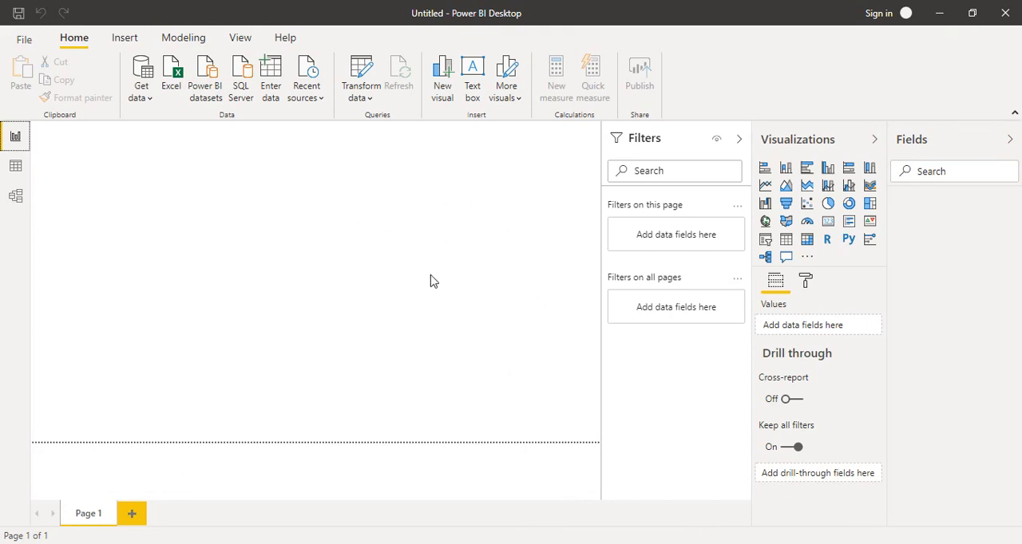
pyautogui.click(145, 104)
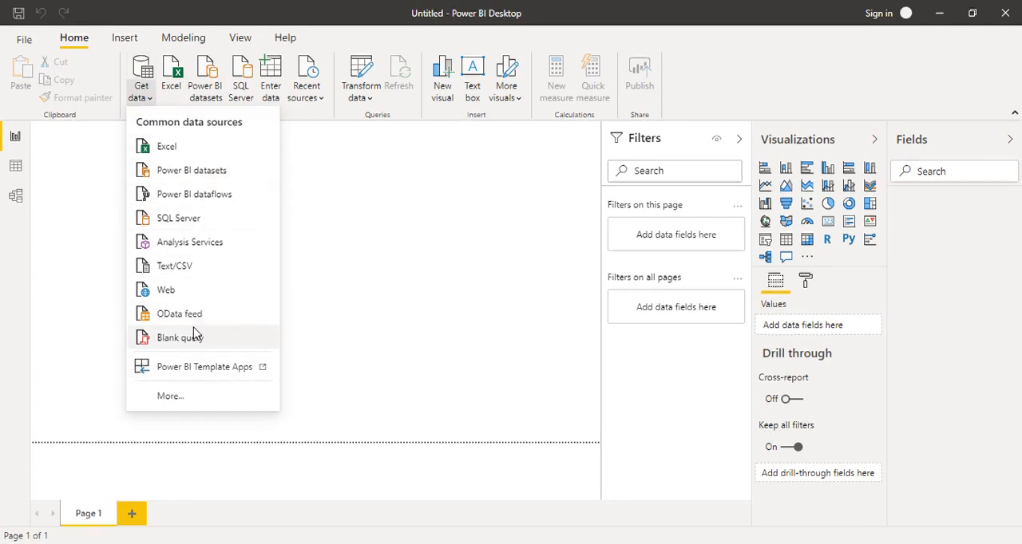
pyautogui.click(174, 152)
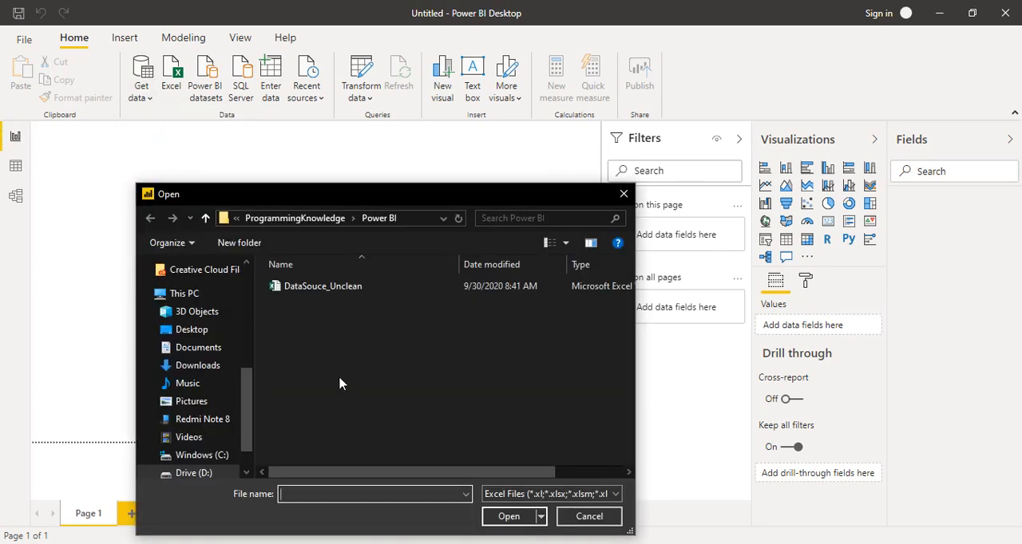
pyautogui.click(355, 292)
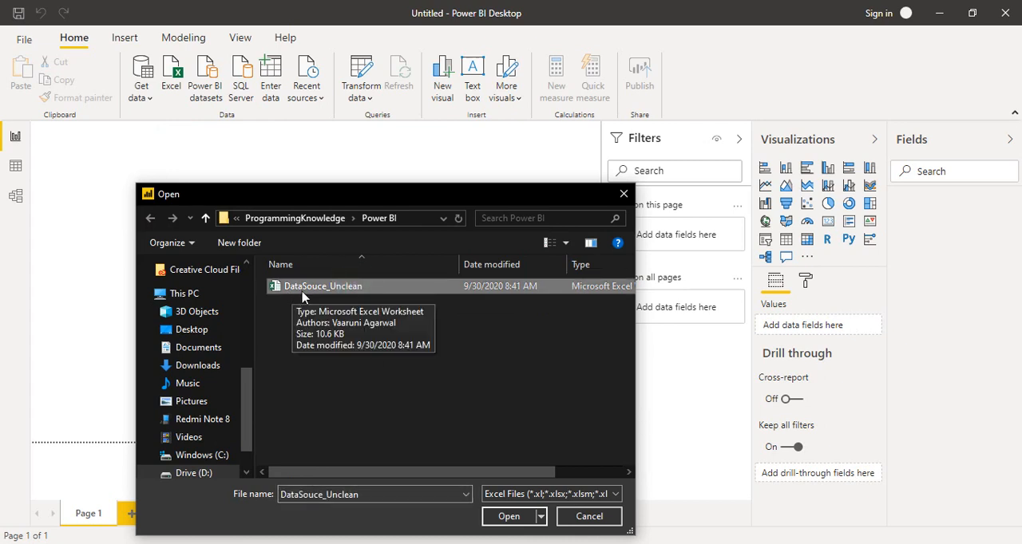
pyautogui.click(509, 519)
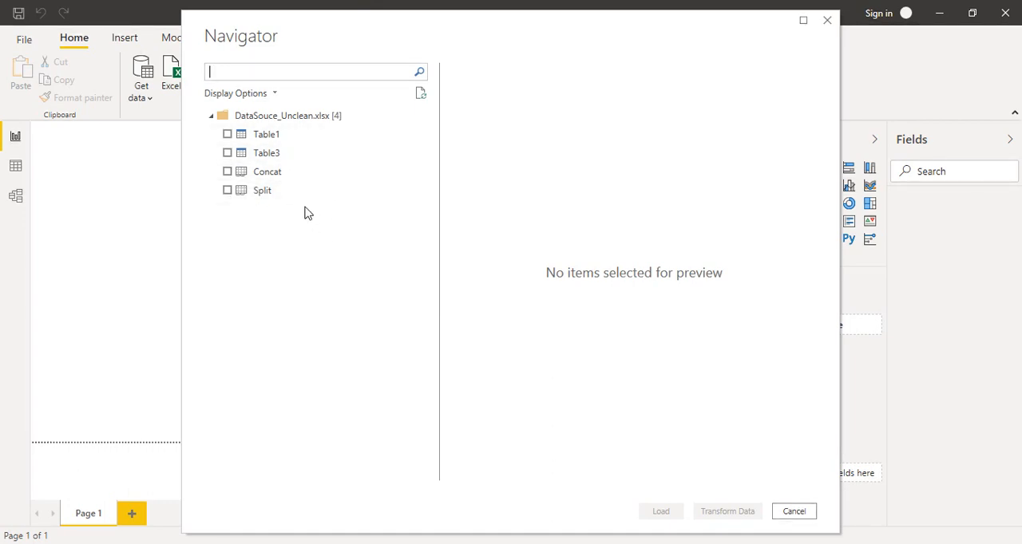
# Preview the workbook's tables and sheets, select only Table3 and open it for transformation in a maximized Power Query Editor
pyautogui.click(260, 174)
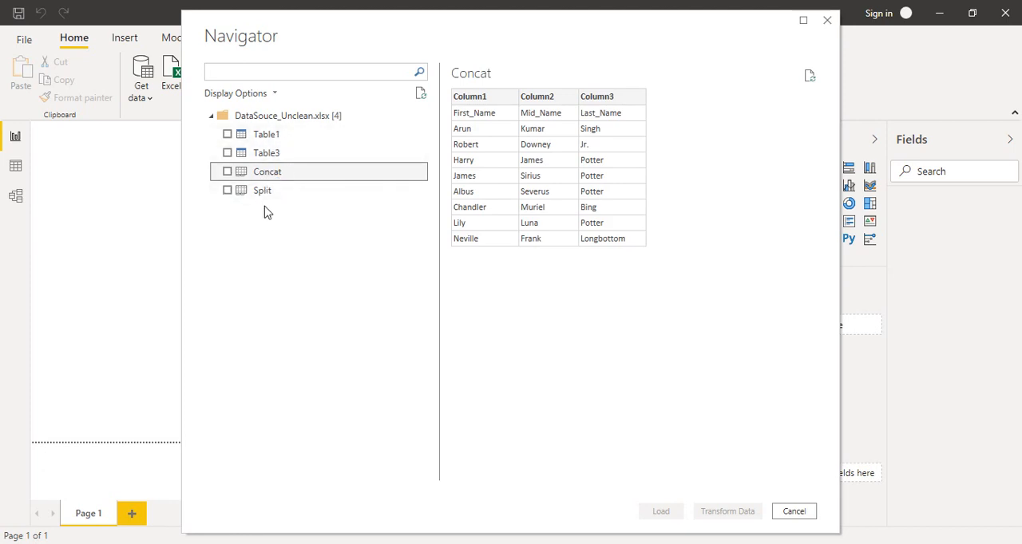
pyautogui.click(272, 138)
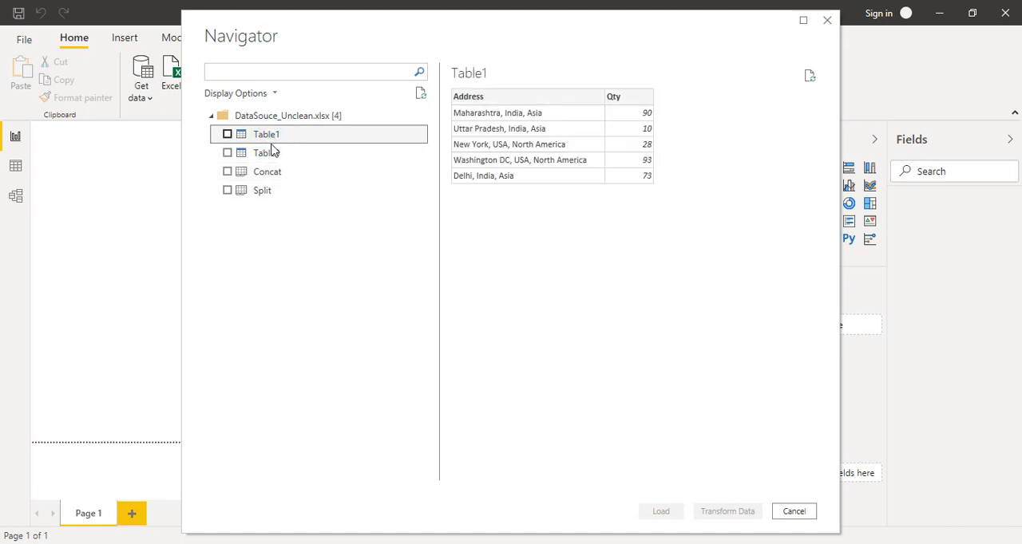
pyautogui.click(271, 153)
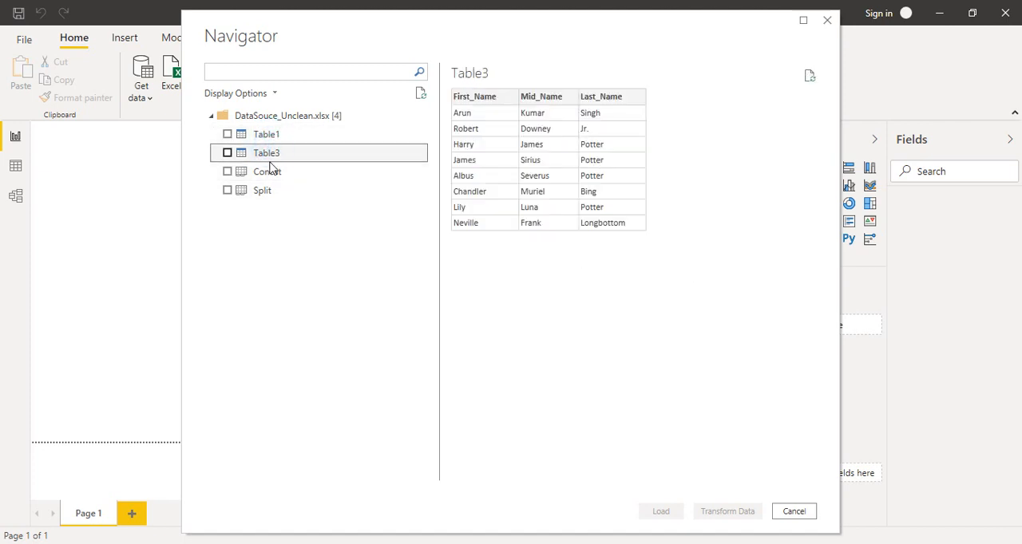
pyautogui.click(267, 180)
pyautogui.click(264, 194)
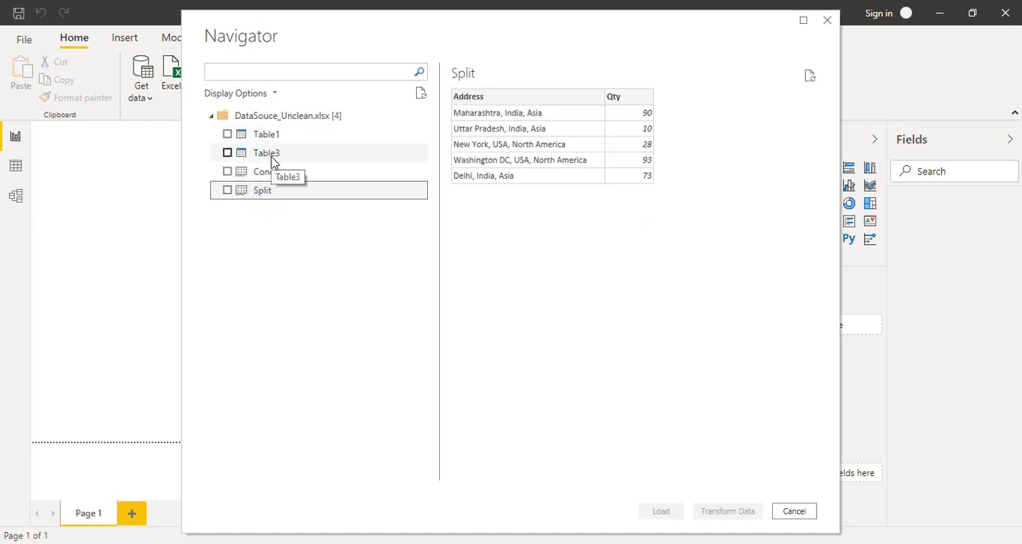
pyautogui.click(272, 157)
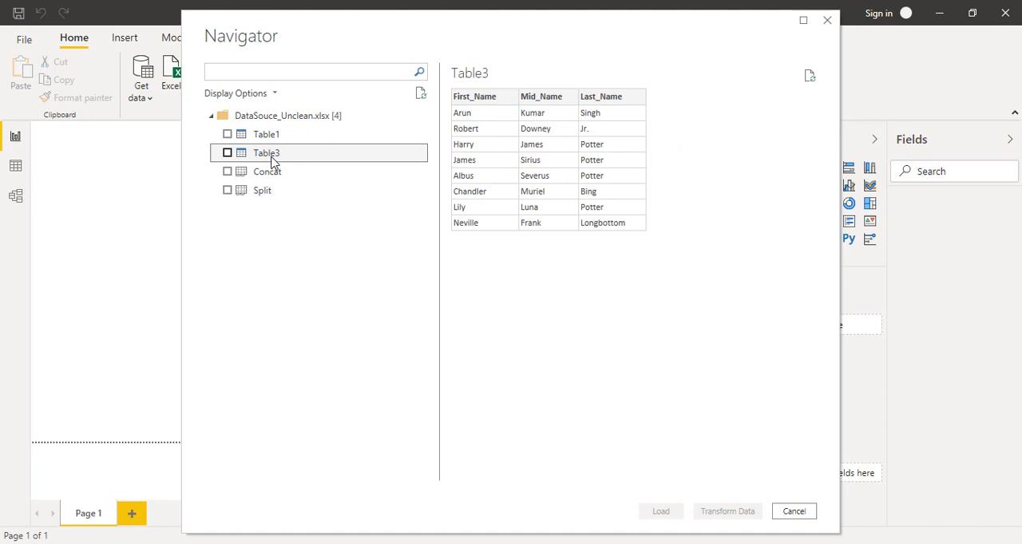
pyautogui.click(228, 153)
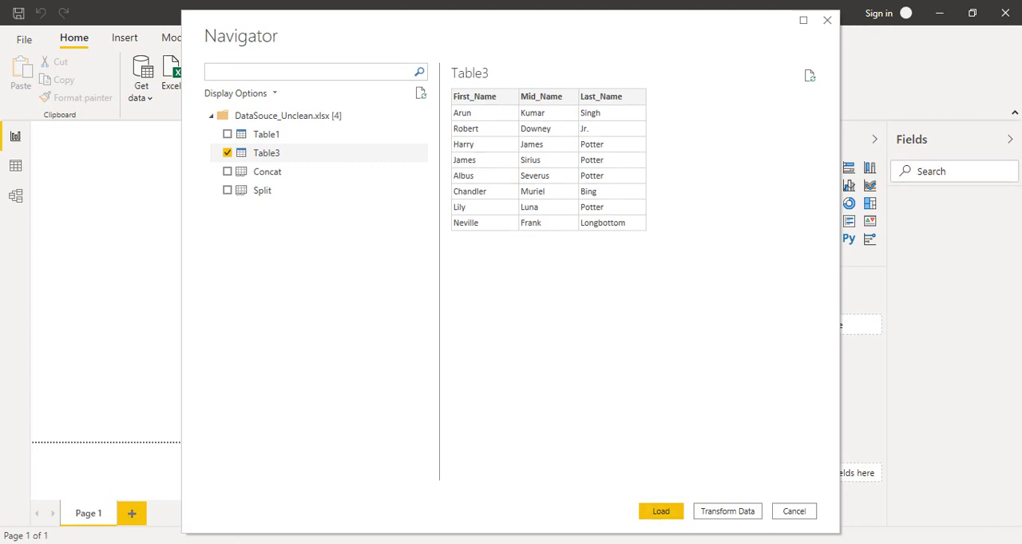
pyautogui.click(862, 543)
pyautogui.click(862, 543)
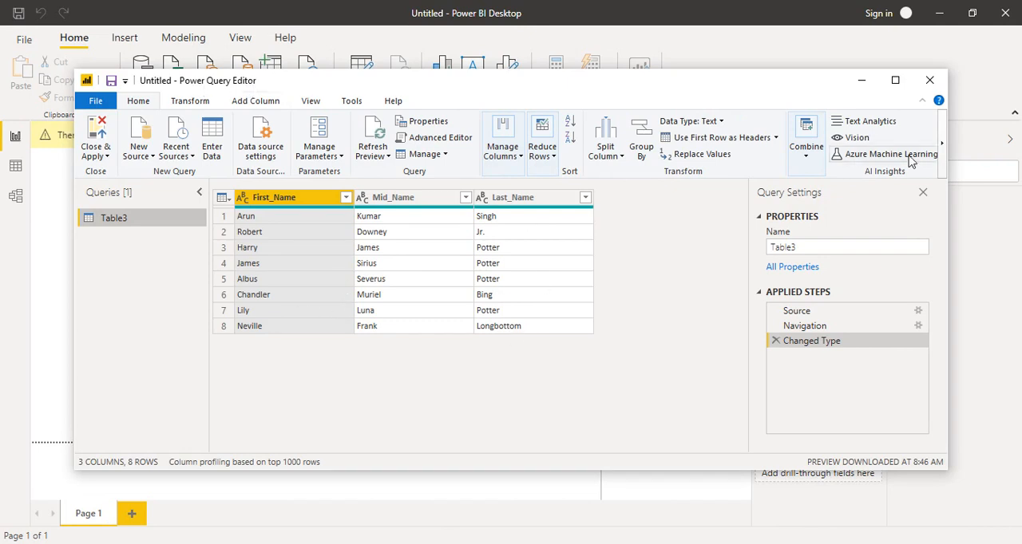
pyautogui.click(896, 82)
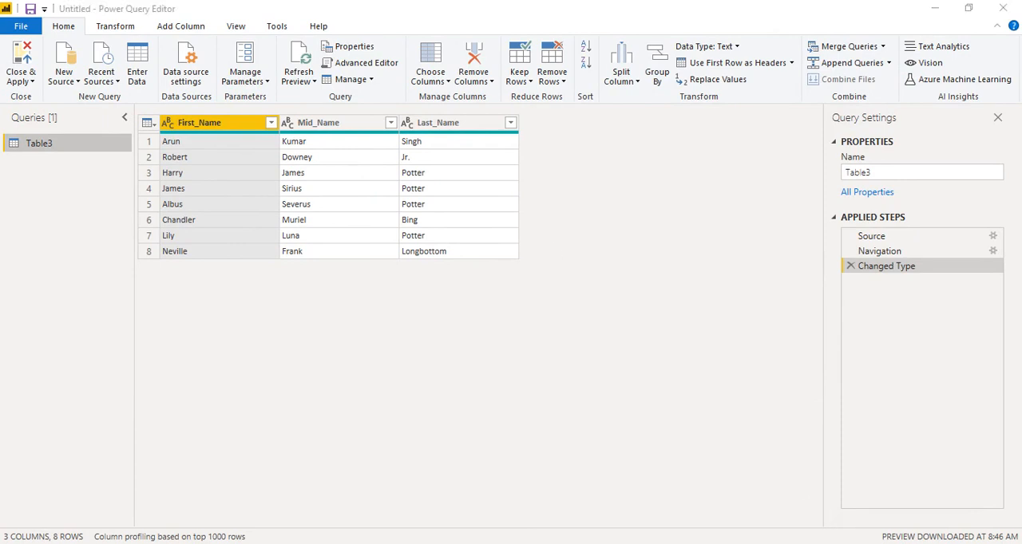
pyautogui.click(862, 542)
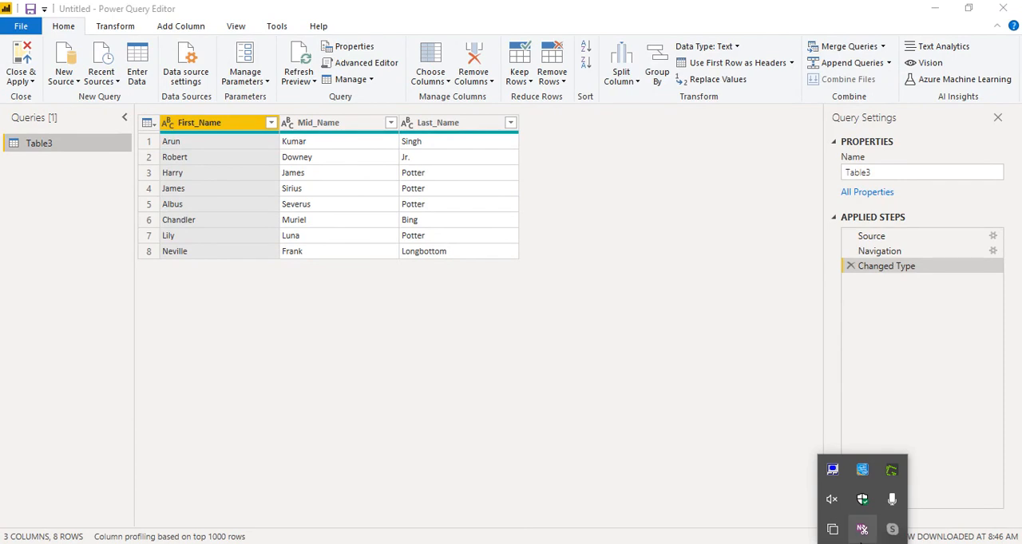
pyautogui.click(630, 282)
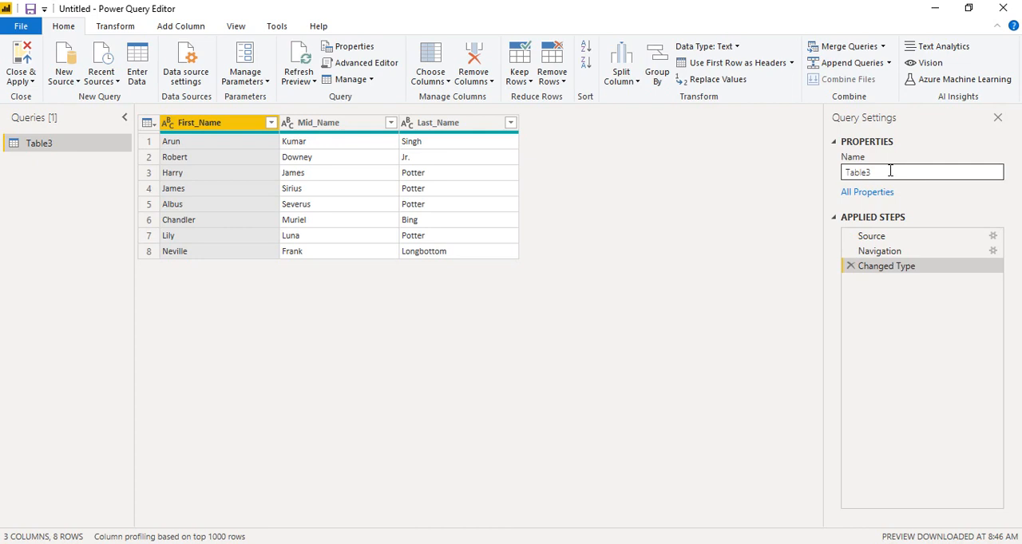
pyautogui.moveTo(894, 266)
pyautogui.mouseDown()
pyautogui.moveTo(905, 267)
pyautogui.moveTo(896, 231)
pyautogui.moveTo(886, 275)
pyautogui.mouseUp()
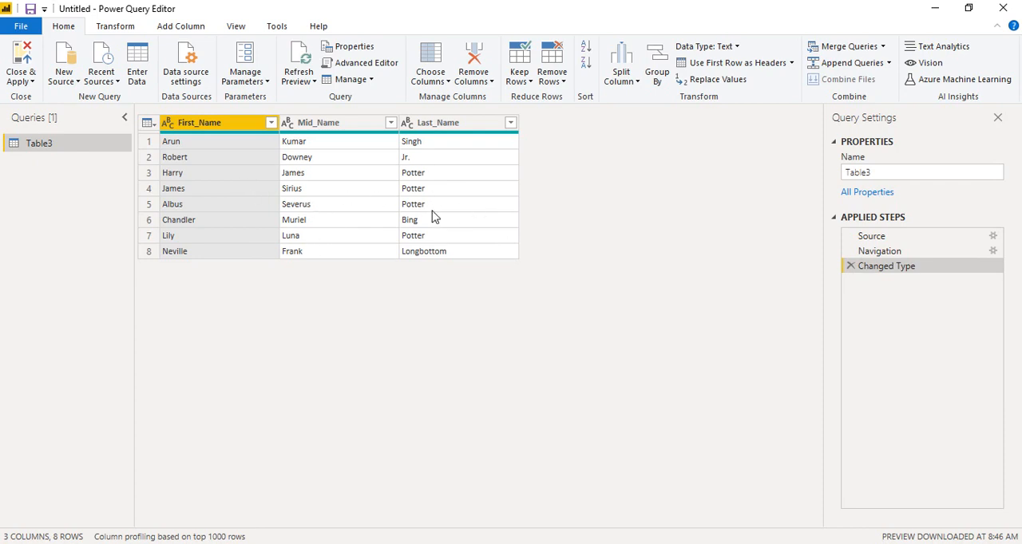
pyautogui.click(340, 226)
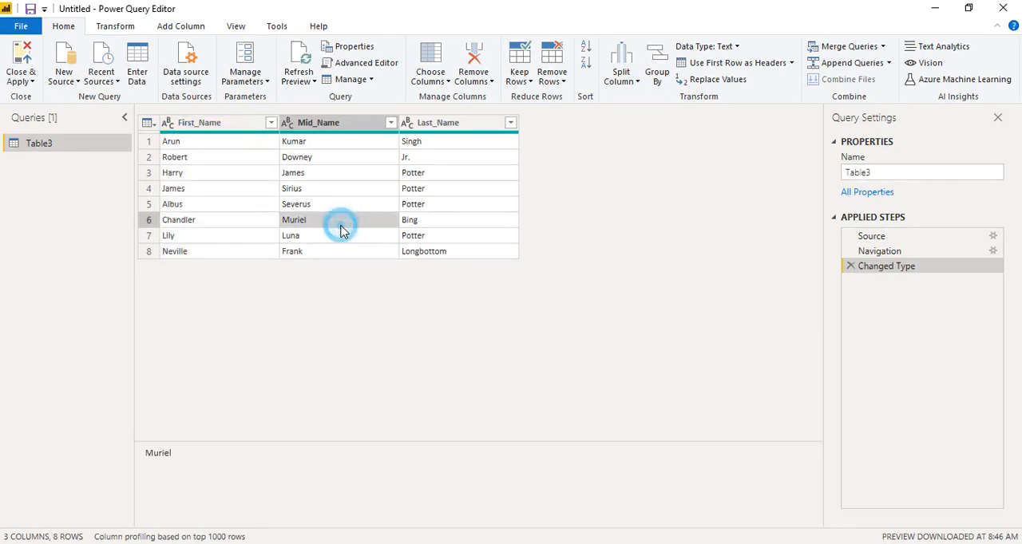
pyautogui.click(346, 300)
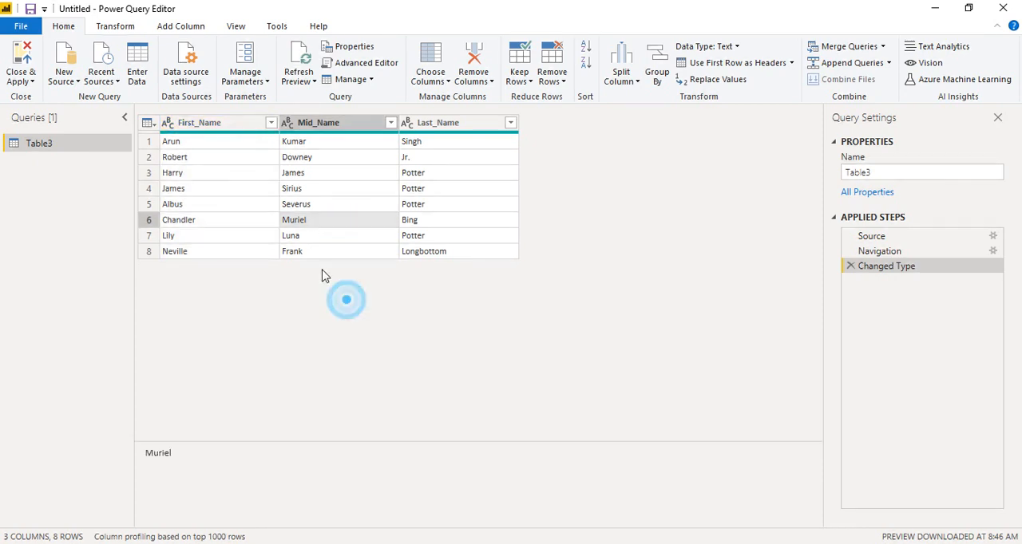
# Merge the First_Name, Mid_Name and Last_Name columns into one column called Name, using a space as separator
pyautogui.click(214, 124)
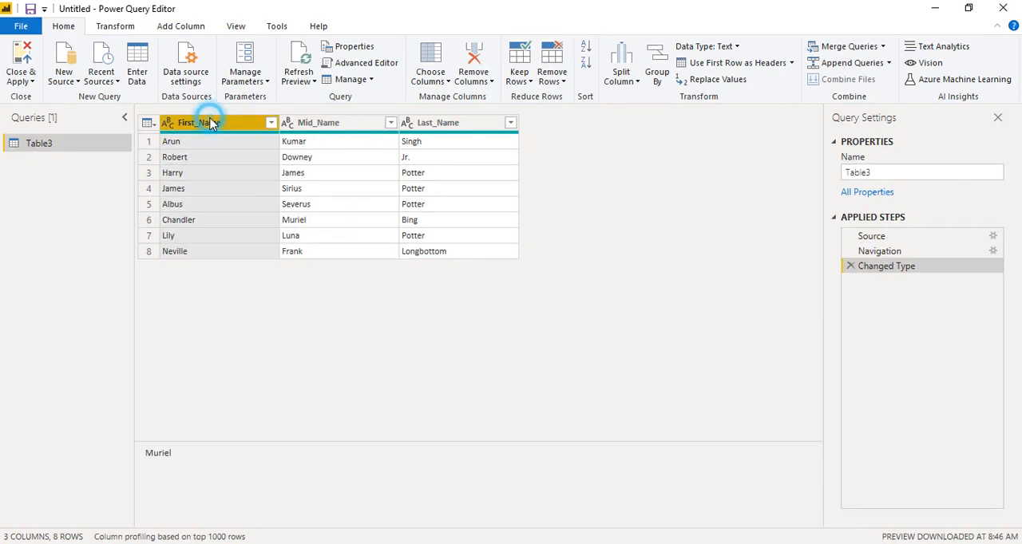
pyautogui.keyDown('ctrl'); pyautogui.click(365, 131); pyautogui.keyUp('ctrl')
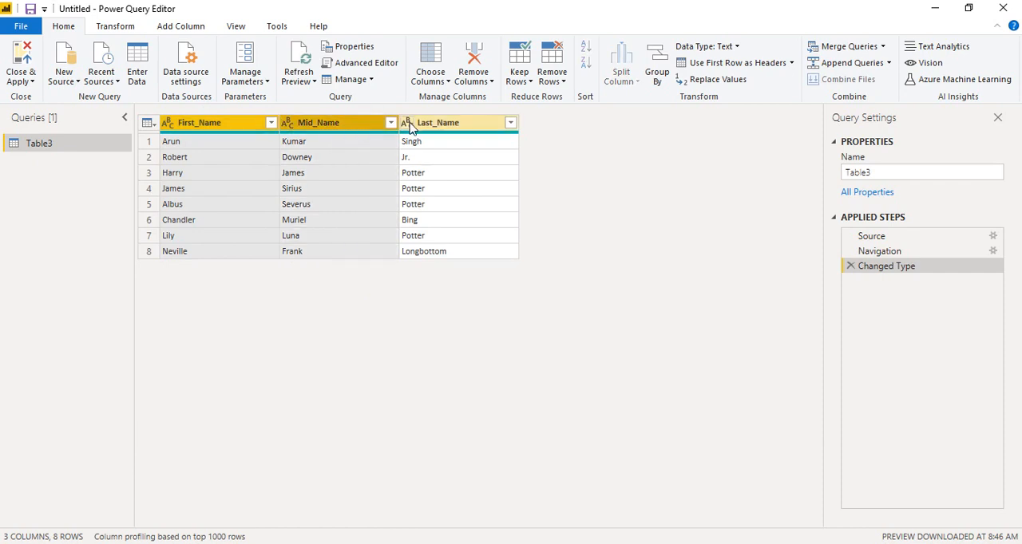
pyautogui.keyDown('ctrl'); pyautogui.click(409, 128); pyautogui.keyUp('ctrl')
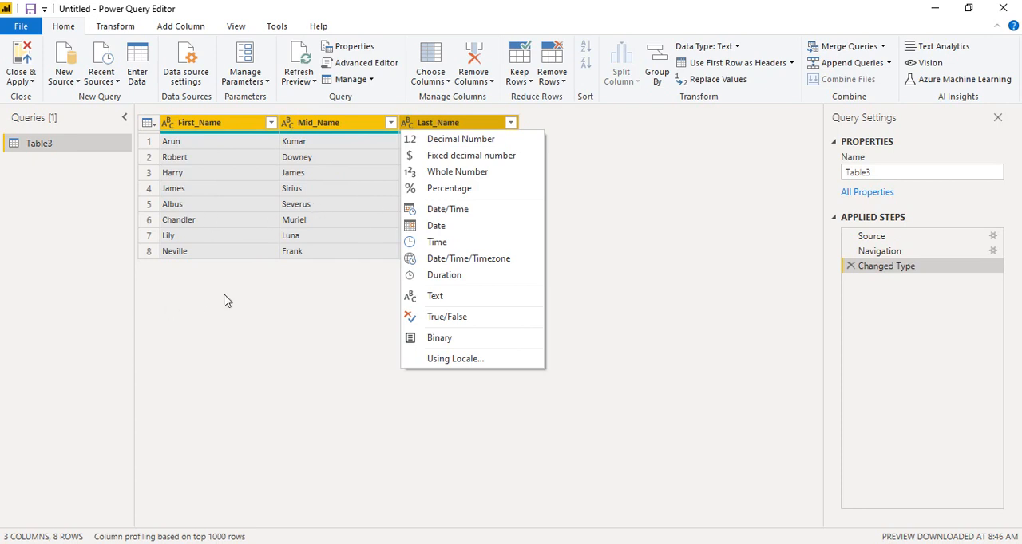
pyautogui.click(123, 32)
pyautogui.click(124, 32)
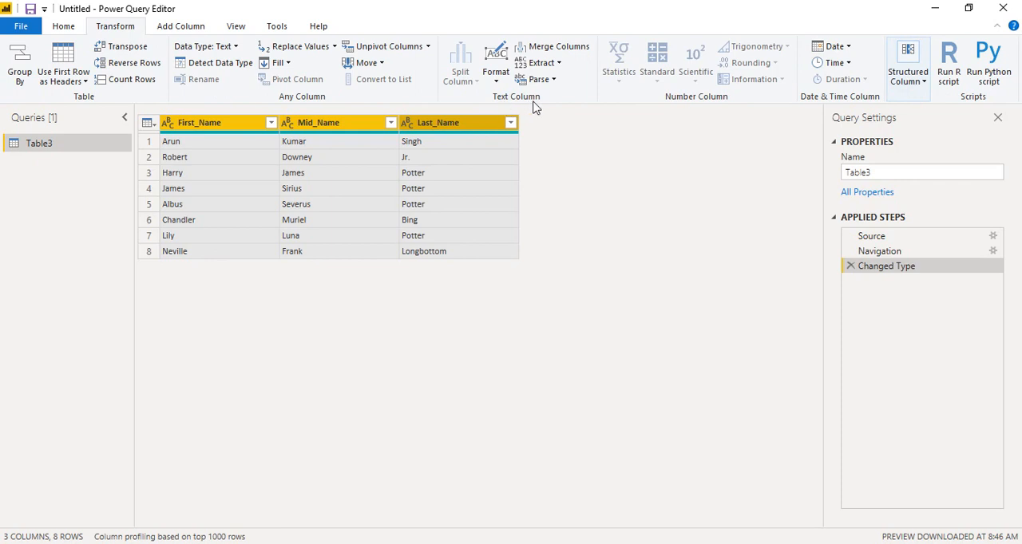
pyautogui.click(575, 50)
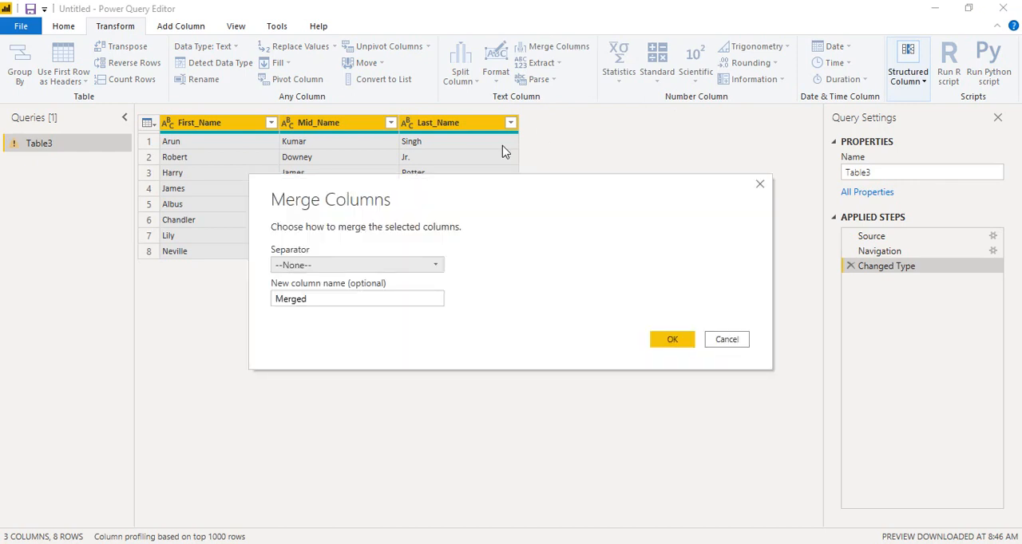
pyautogui.click(293, 266)
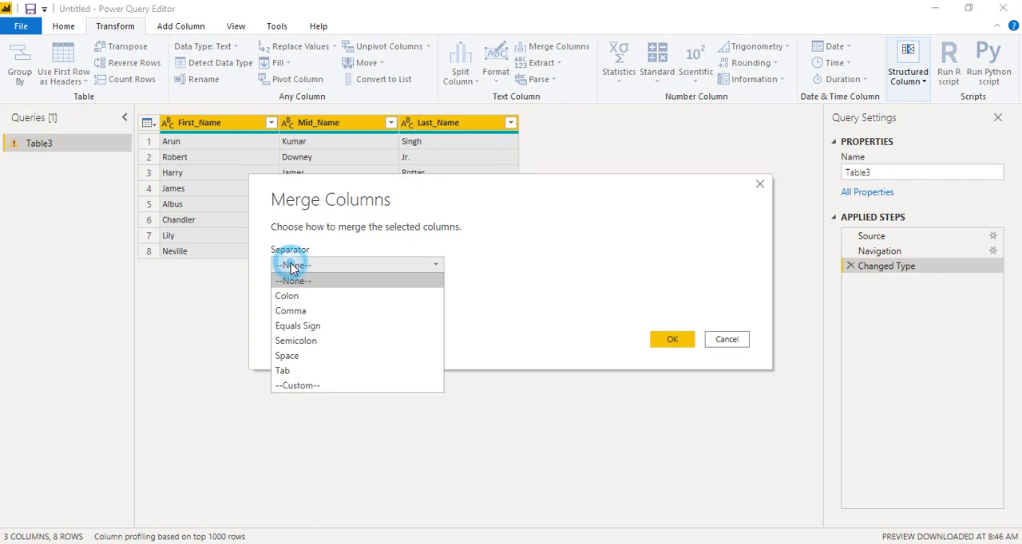
pyautogui.click(301, 355)
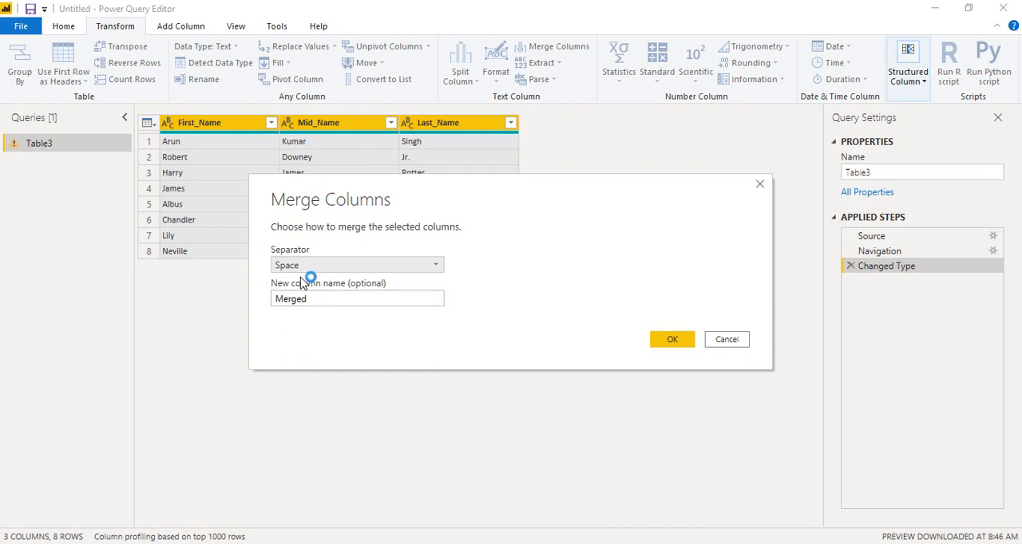
pyautogui.doubleClick(316, 301)
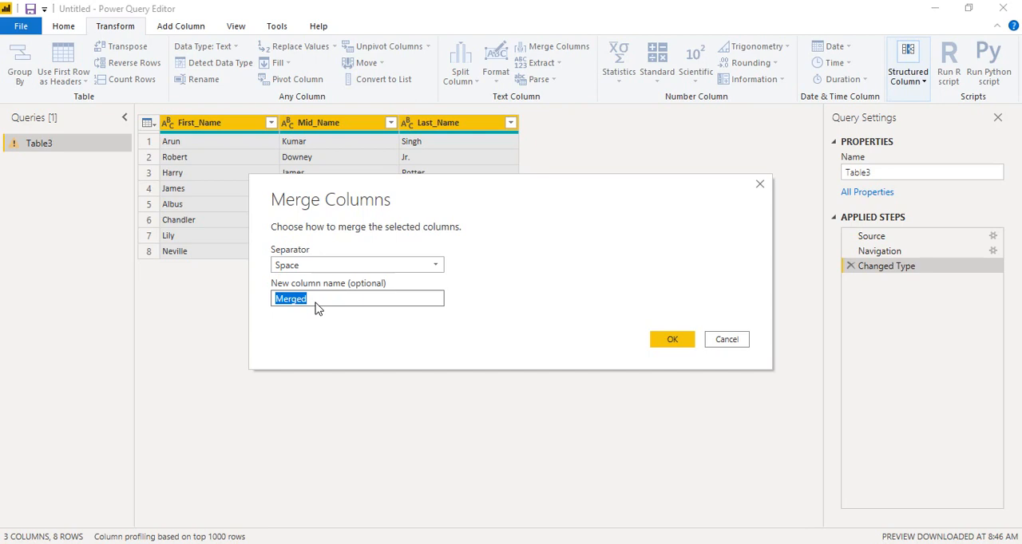
pyautogui.press('BackSpace')
pyautogui.click(669, 342)
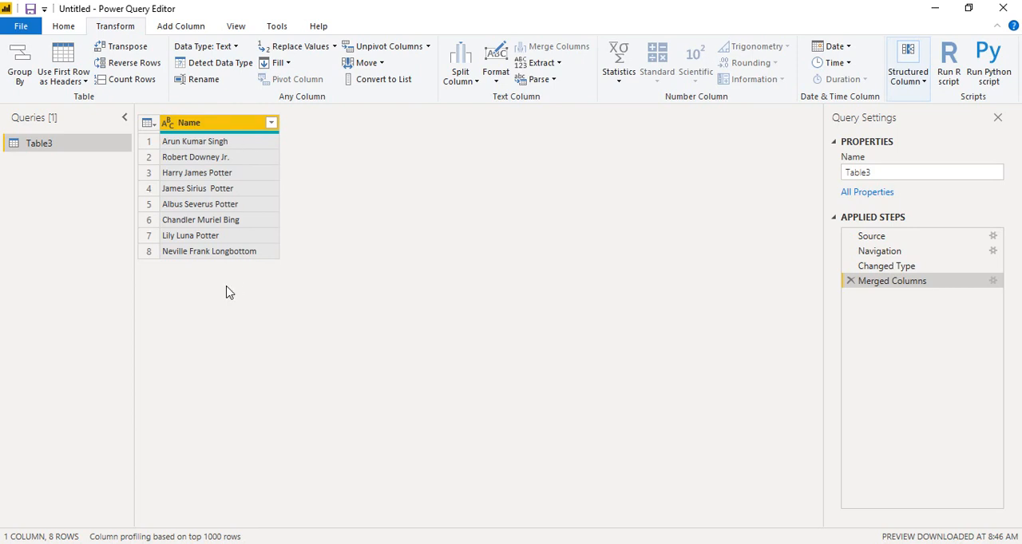
# Apply the pending query changes and close the Power Query Editor to load Table3 into the report
pyautogui.click(73, 32)
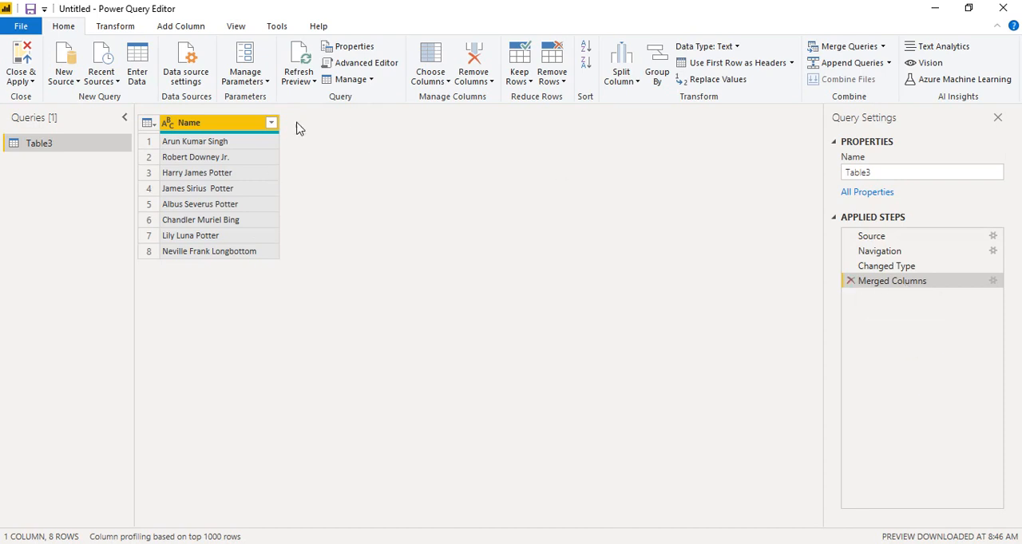
pyautogui.click(24, 64)
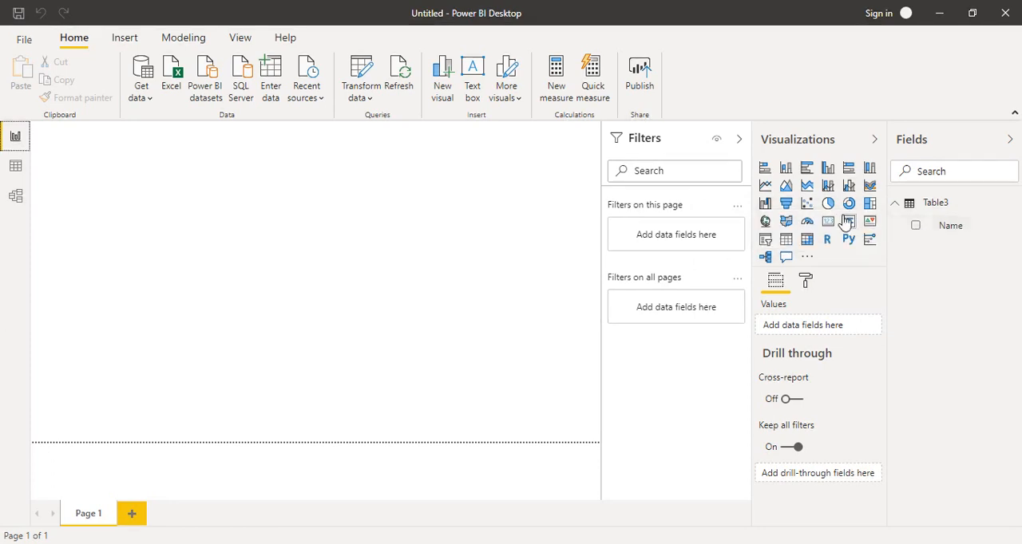
# Add a table visual to Page 1 showing Table3's Name field and enlarge it to cover over half the canvas width
pyautogui.click(787, 242)
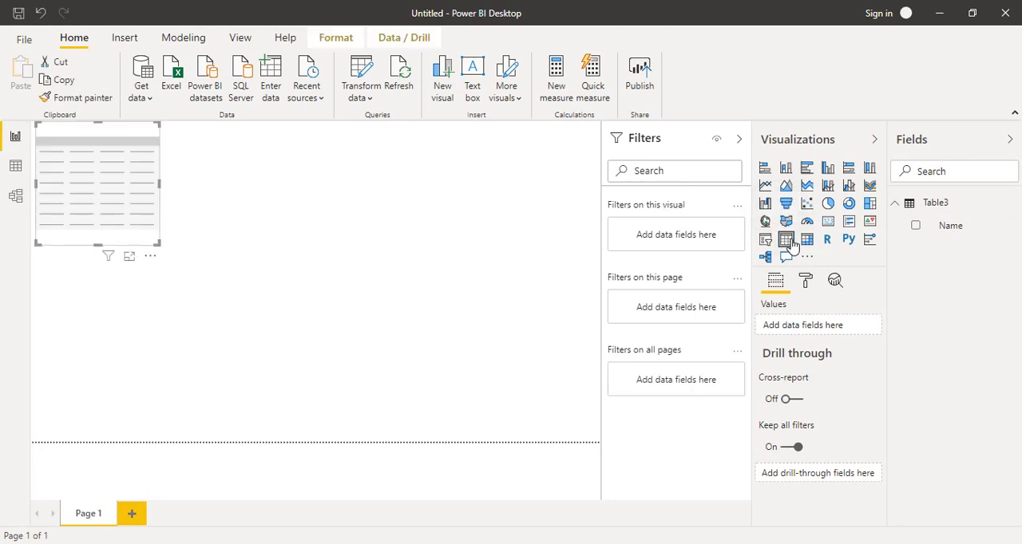
pyautogui.click(916, 226)
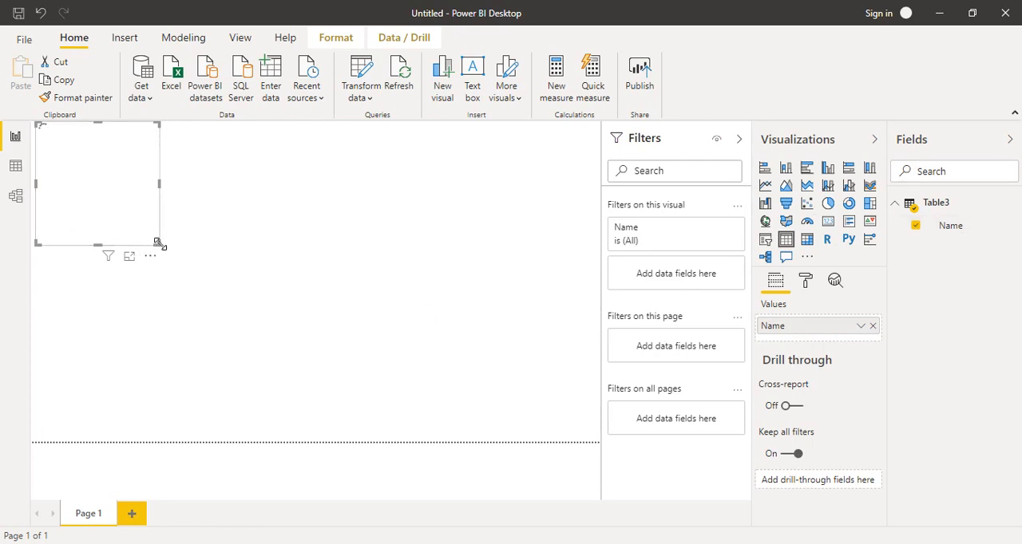
pyautogui.moveTo(158, 243); pyautogui.dragTo(400, 419)
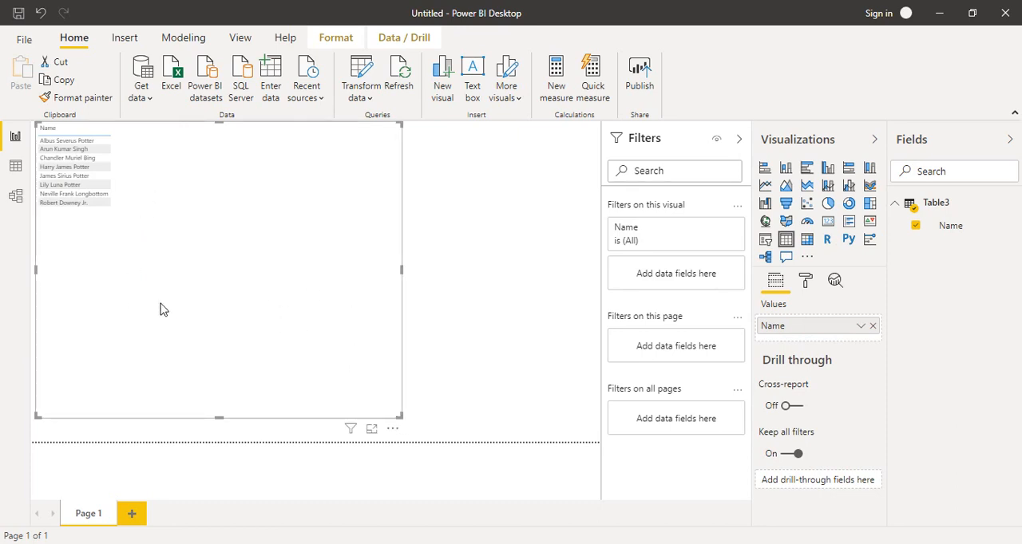
# View the Name table visual in focus mode, return to the report page and deselect the visual
pyautogui.click(372, 428)
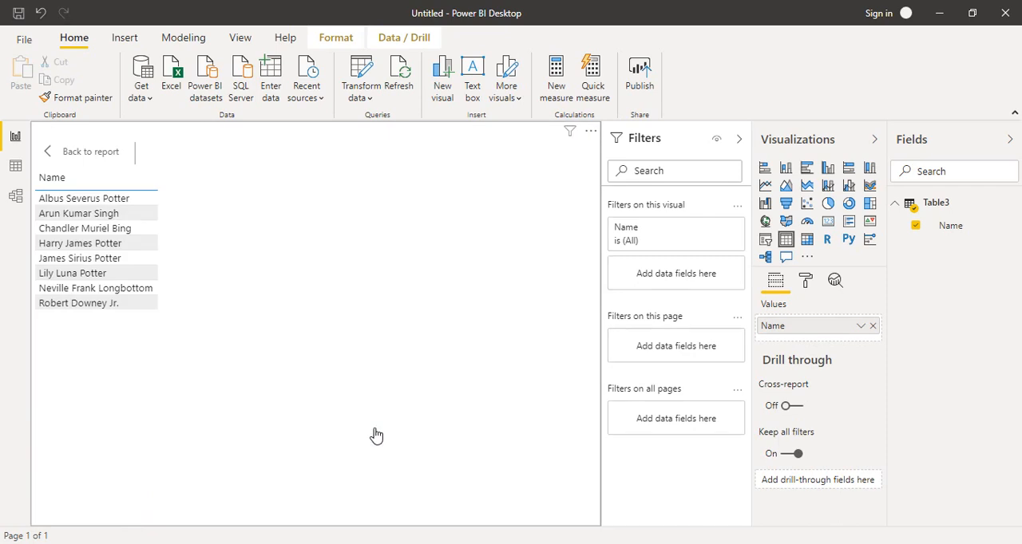
pyautogui.click(60, 178)
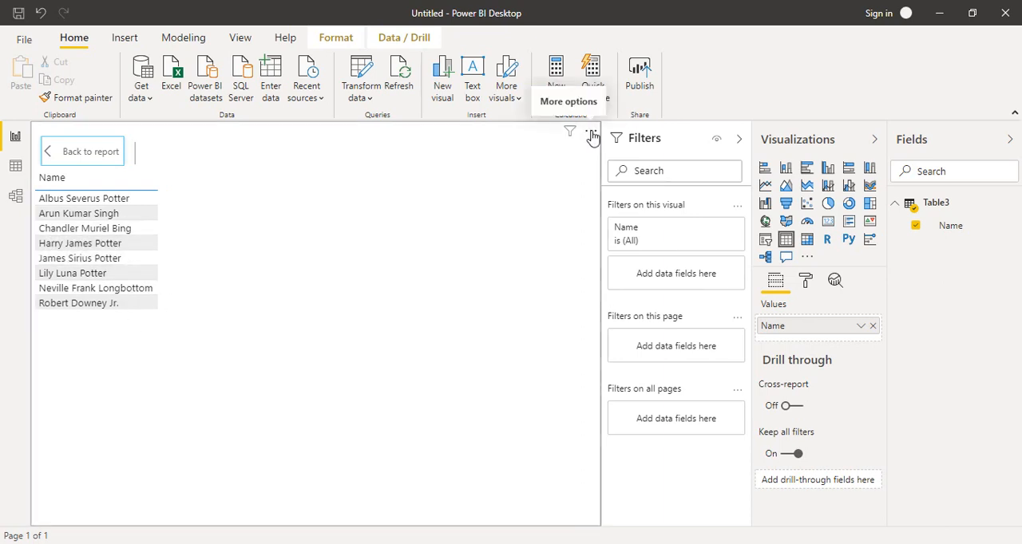
pyautogui.click(64, 151)
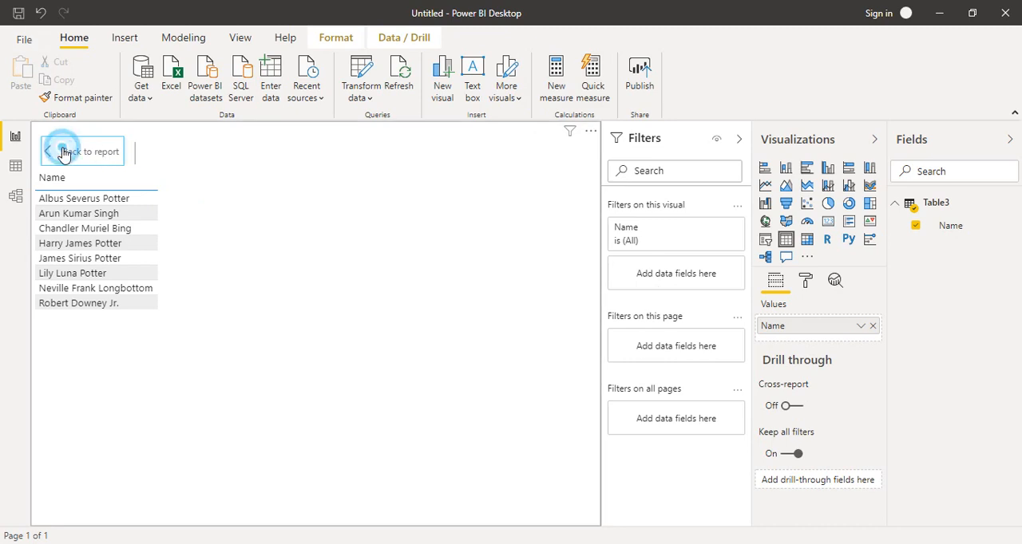
pyautogui.click(469, 301)
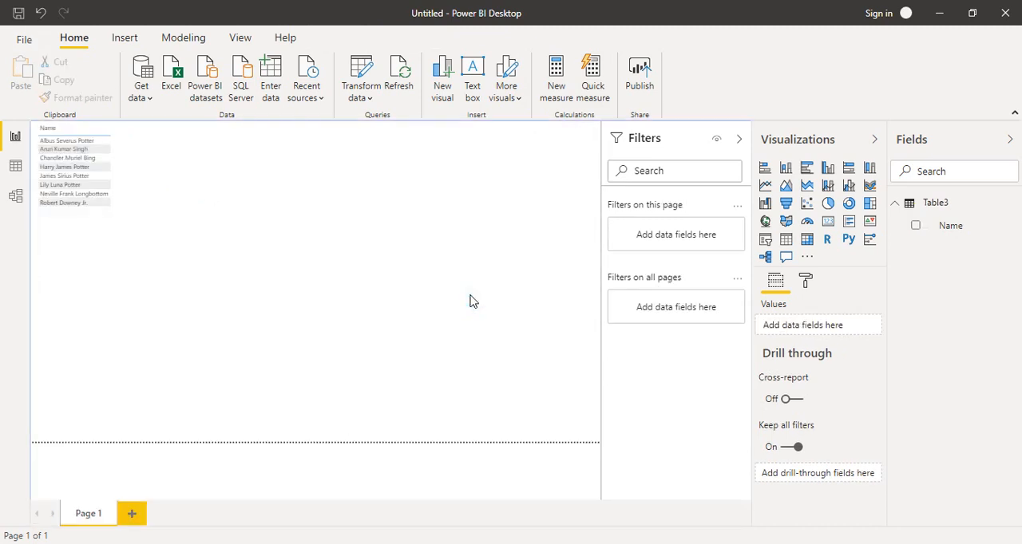